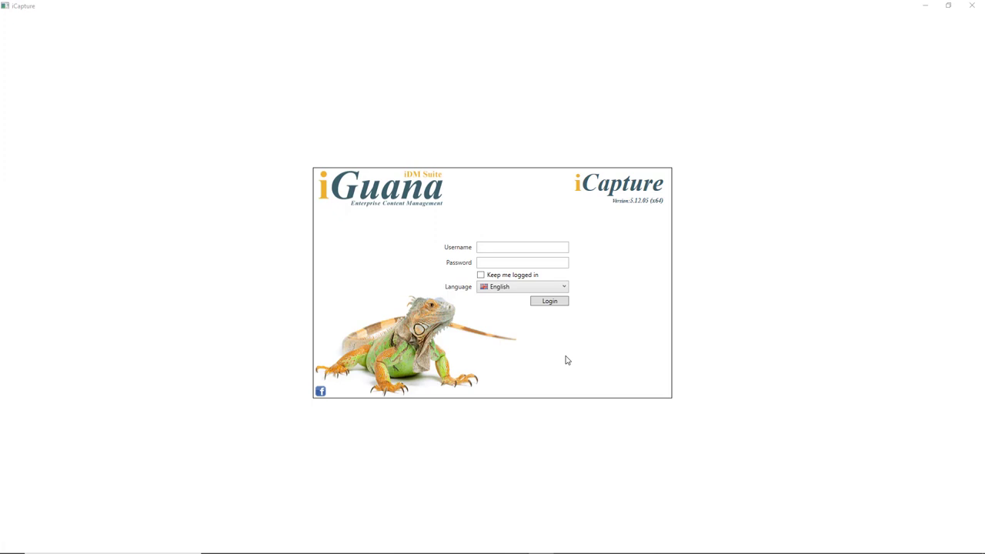
- Log in to iCapture with the account's username and password, leaving the language on English
left_click(522, 248)
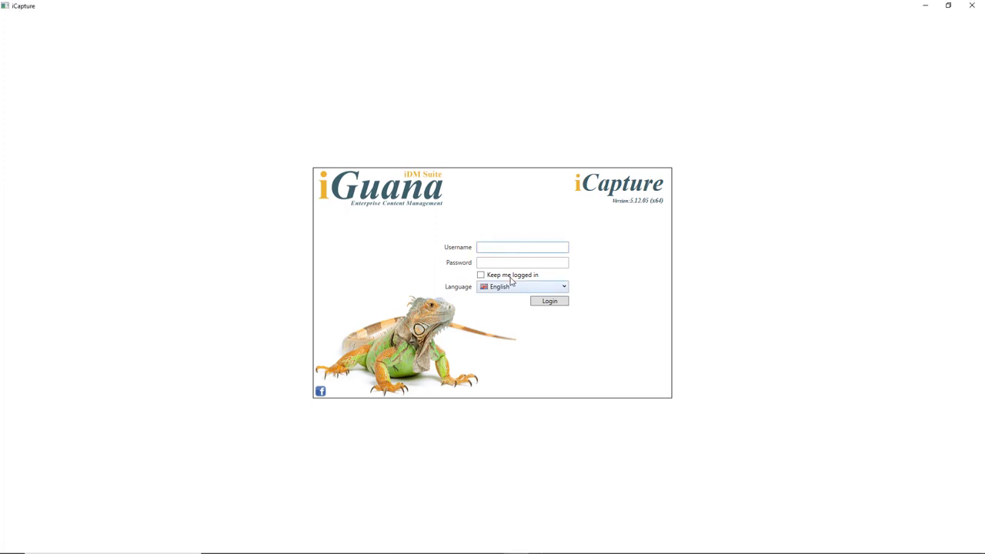
key("Tab")
type("•••••••••••")
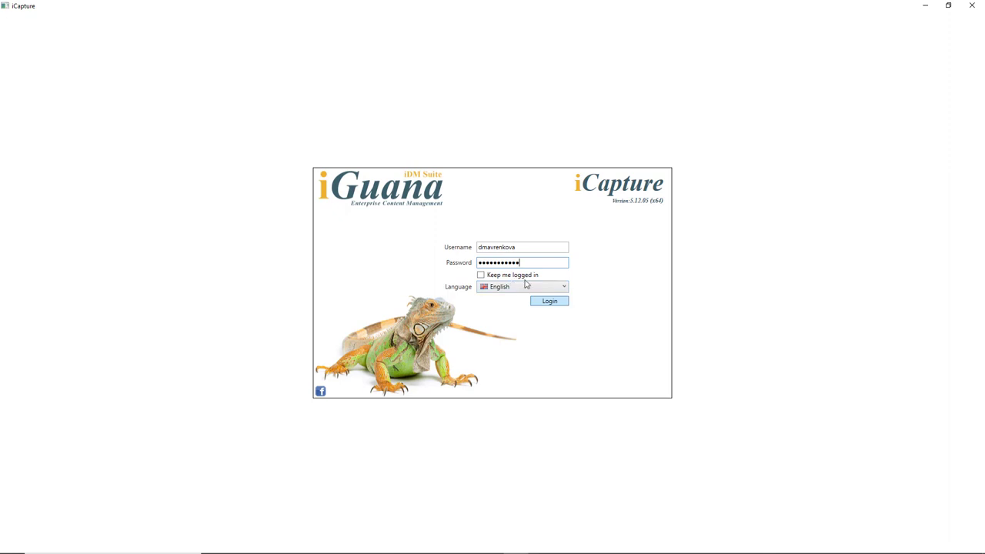
left_click(564, 287)
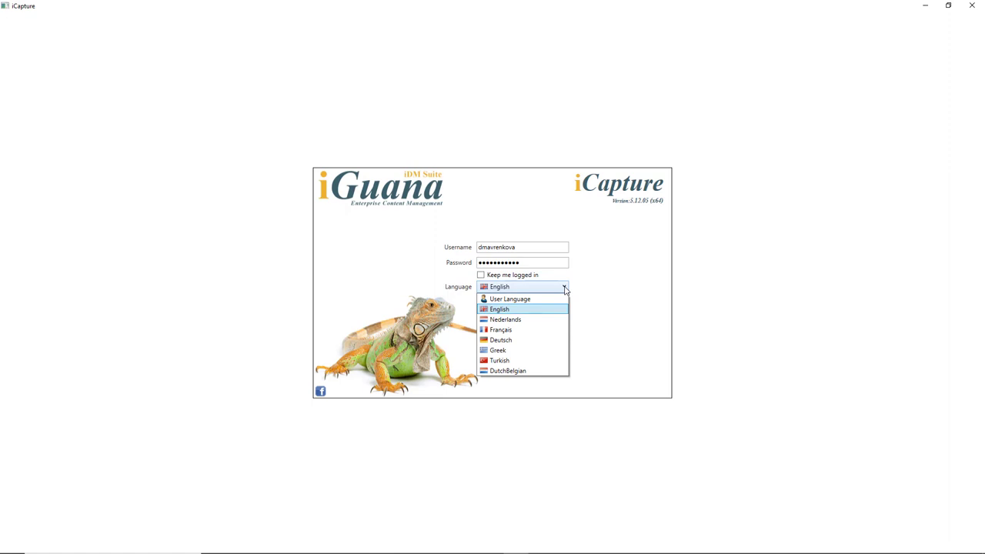
left_click(564, 289)
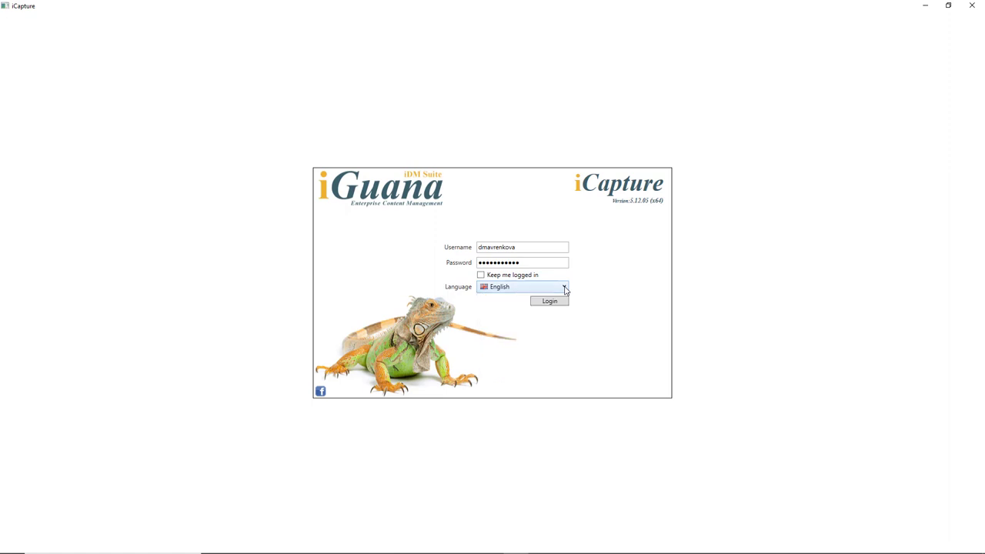
left_click(560, 305)
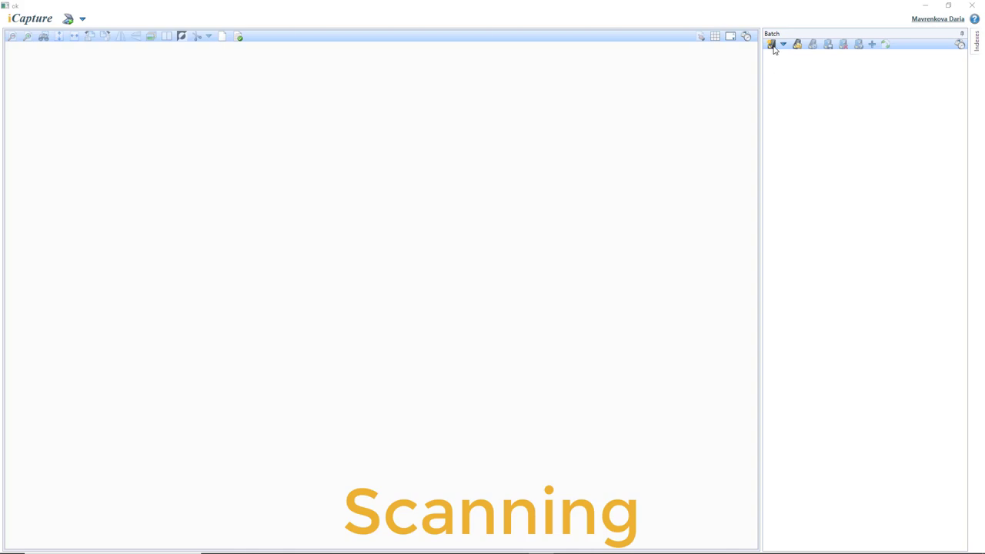
- Create a new batch described as 'Sapiens' with Science Books as its document class
left_click(771, 45)
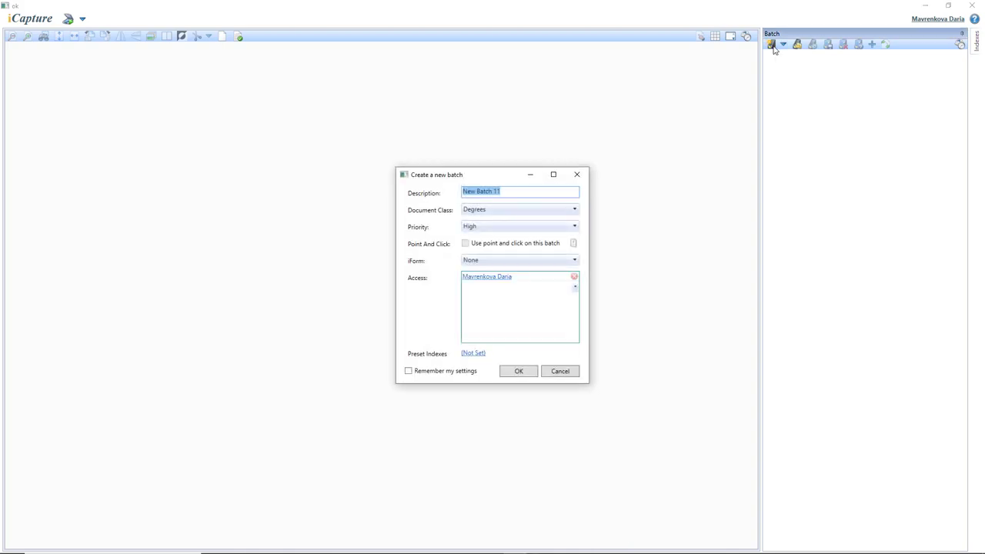
left_click(520, 193)
left_click_drag(520, 193, 463, 200)
type("Sapiens")
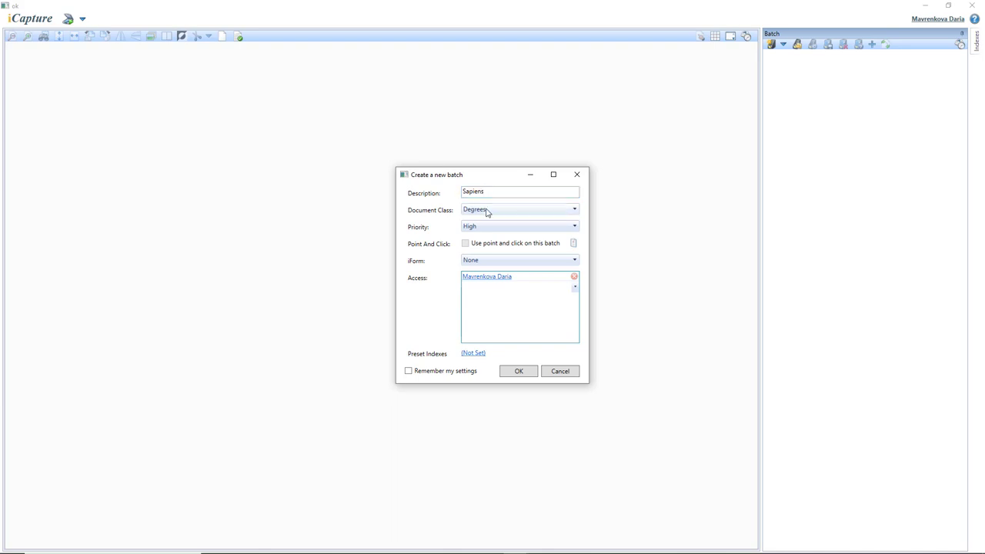
left_click(486, 210)
scroll(494, 274, "down", 1)
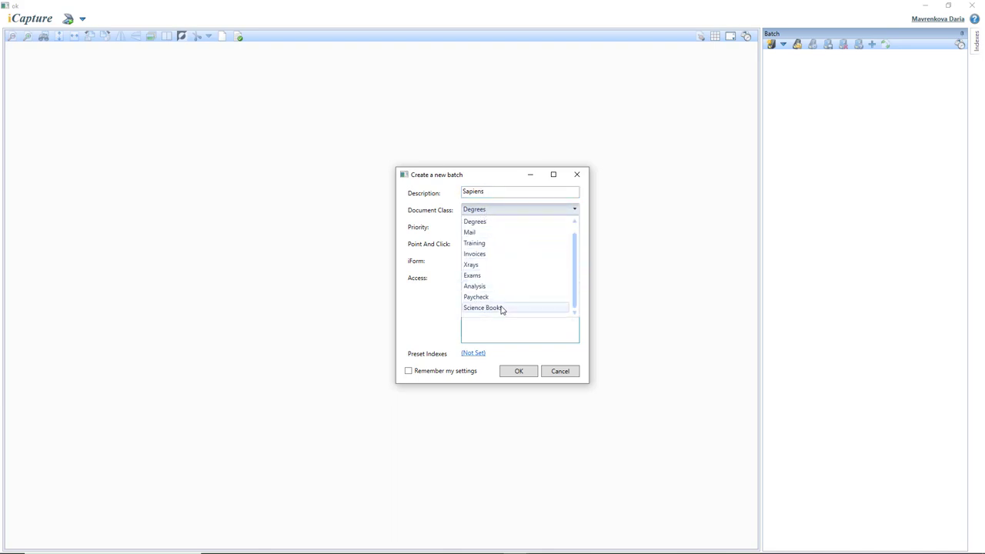
left_click(501, 308)
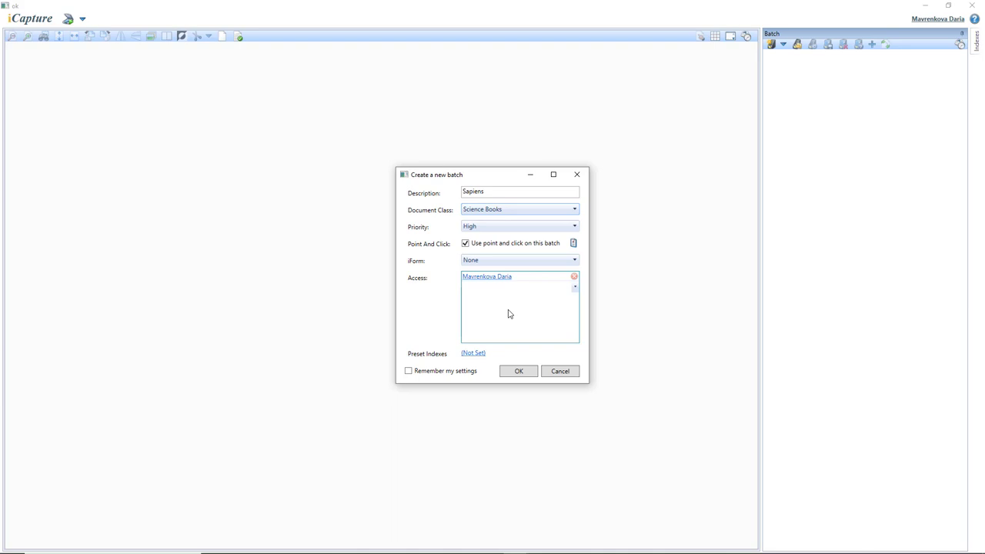
left_click(520, 372)
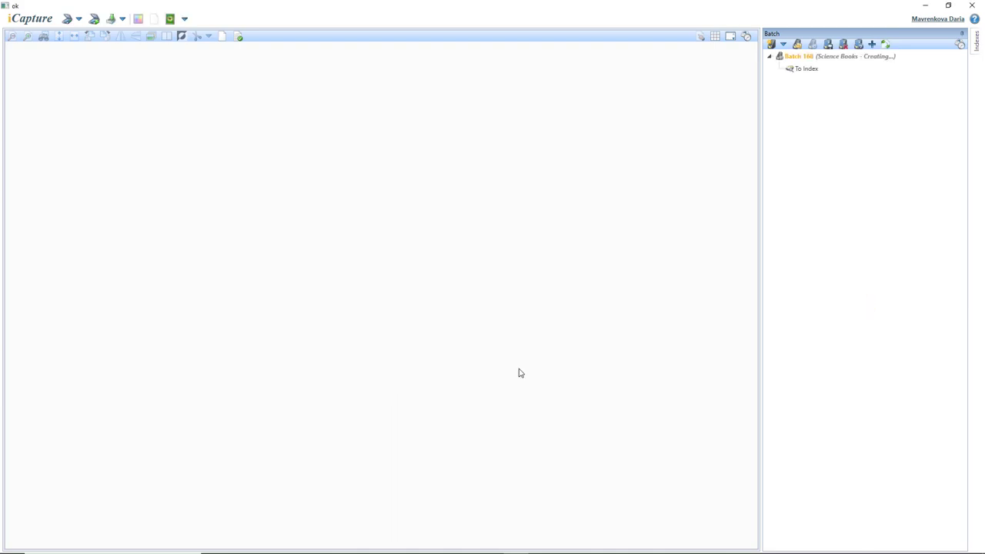
left_click(811, 70)
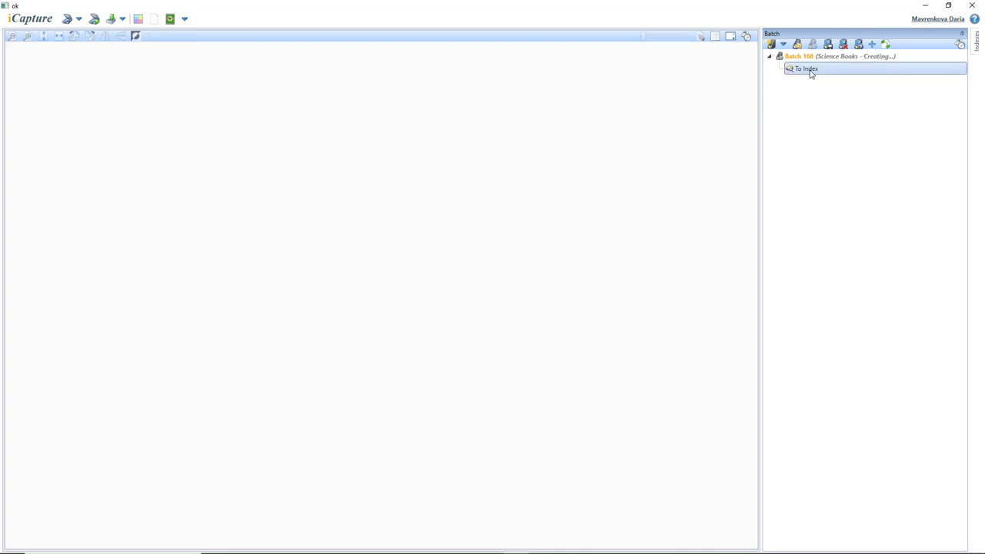
- Check the Scan options, then start an Import From Folder into the To Index folder
left_click(78, 20)
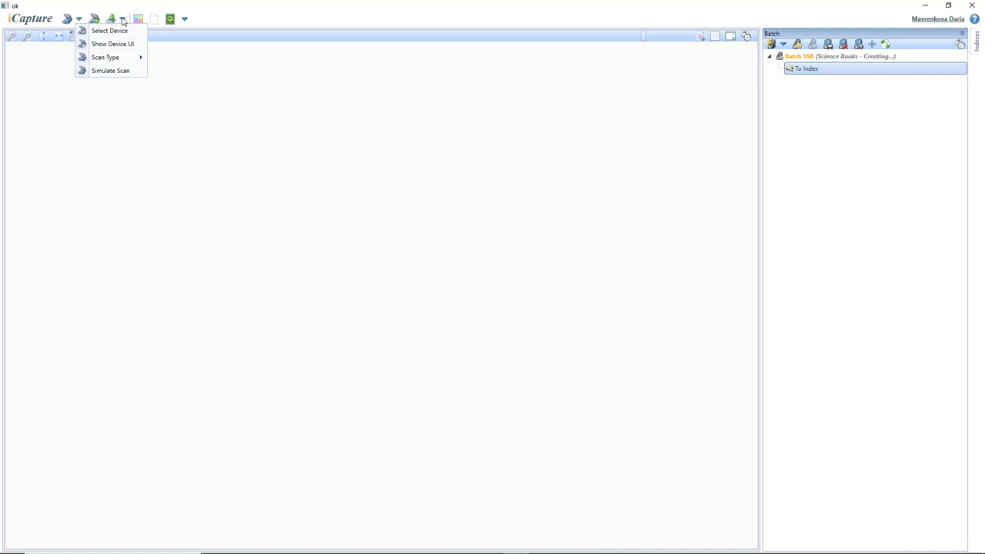
left_click(122, 21)
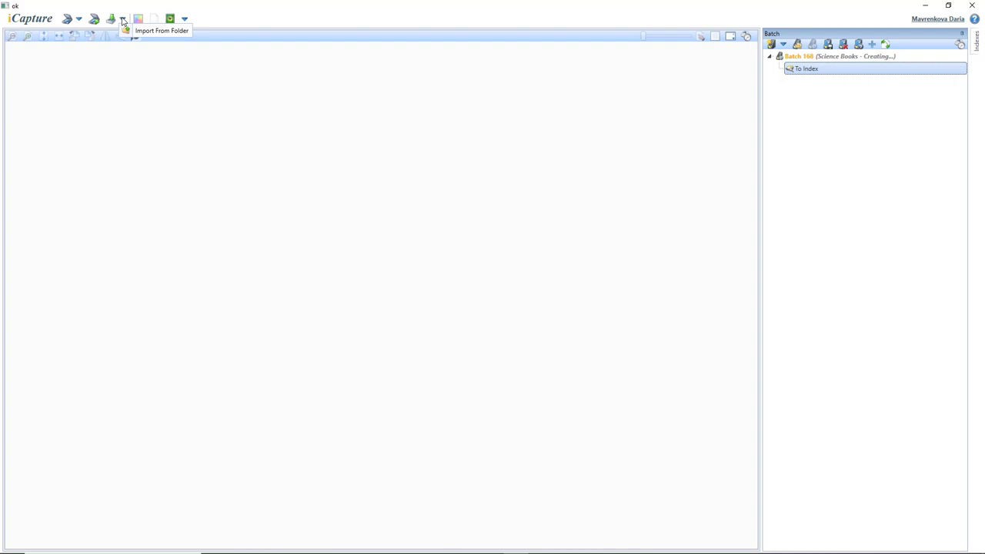
left_click(111, 22)
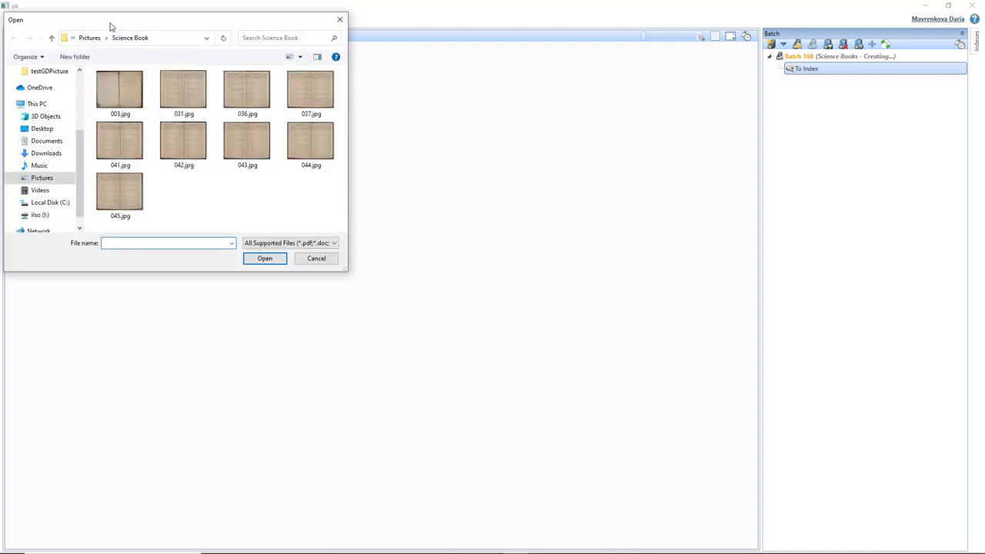
- Select all nine JPG page images in the Science Book folder and import them
left_click_drag(325, 222, 92, 70)
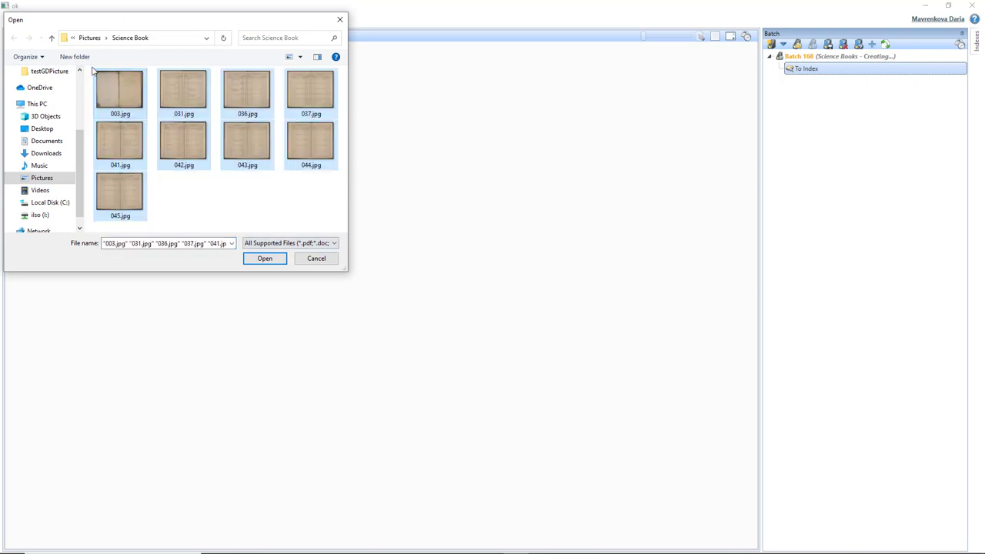
left_click(268, 261)
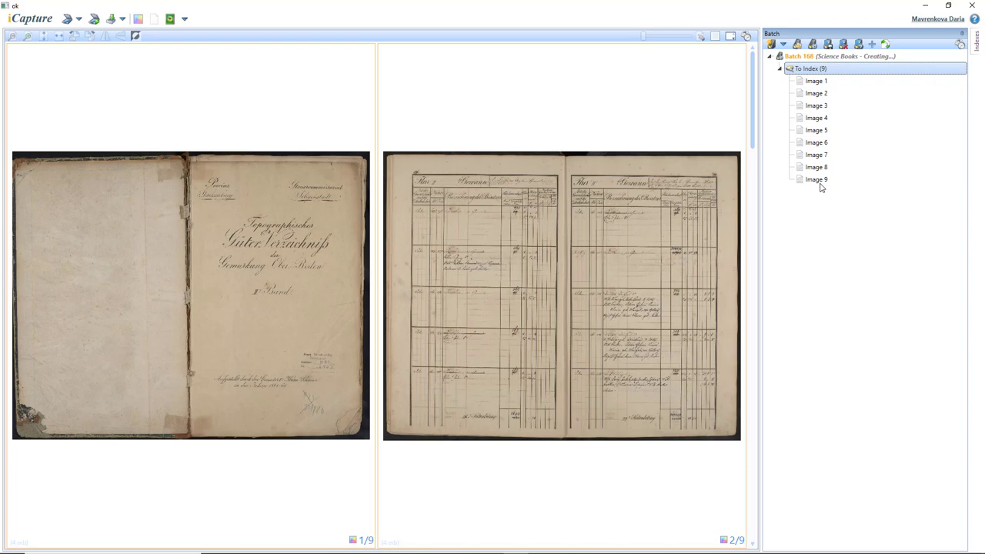
- Shrink the viewer zoom to show all nine page thumbnails, then open Image 1 full size
left_click(755, 119)
mouse_move(755, 119)
left_mouse_down()
mouse_move(752, 497)
mouse_move(767, 113)
left_mouse_up()
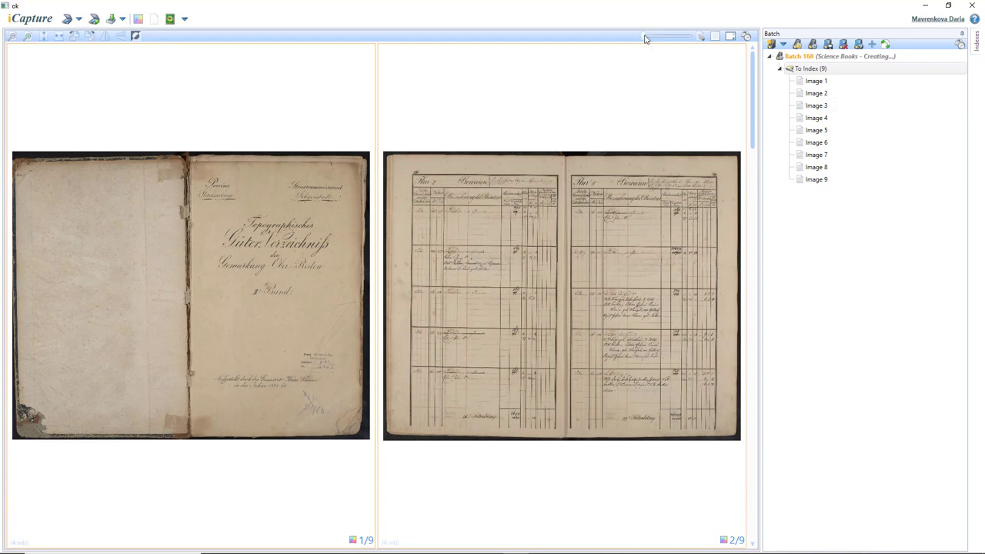
left_click_drag(650, 36, 691, 44)
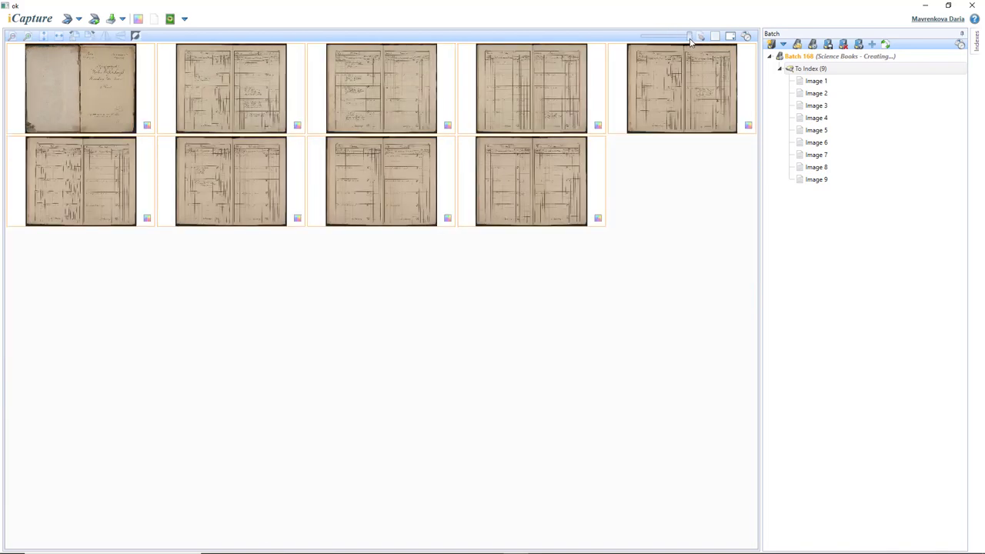
double_click(94, 103)
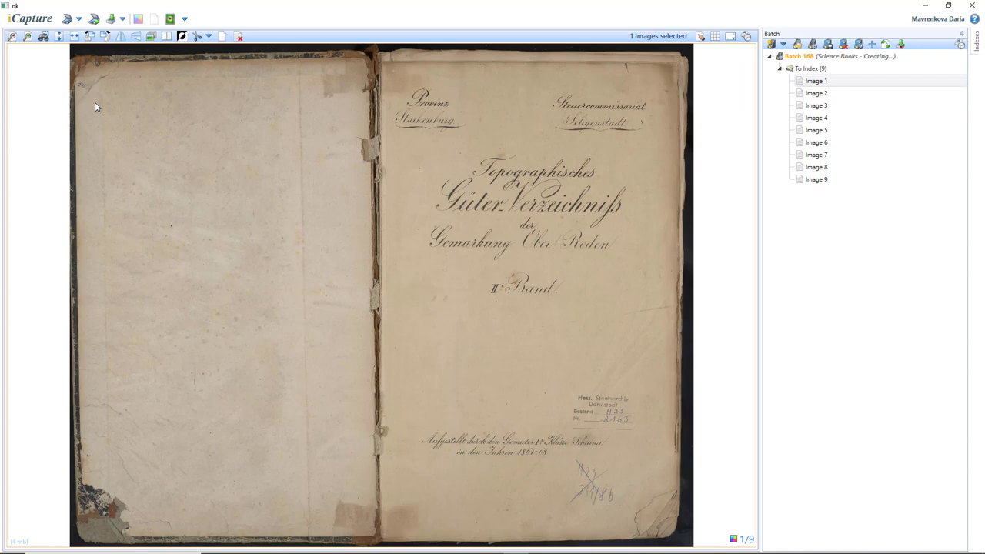
- Rotate Image 1 counter-clockwise and back clockwise, then flip it vertically
left_click(90, 39)
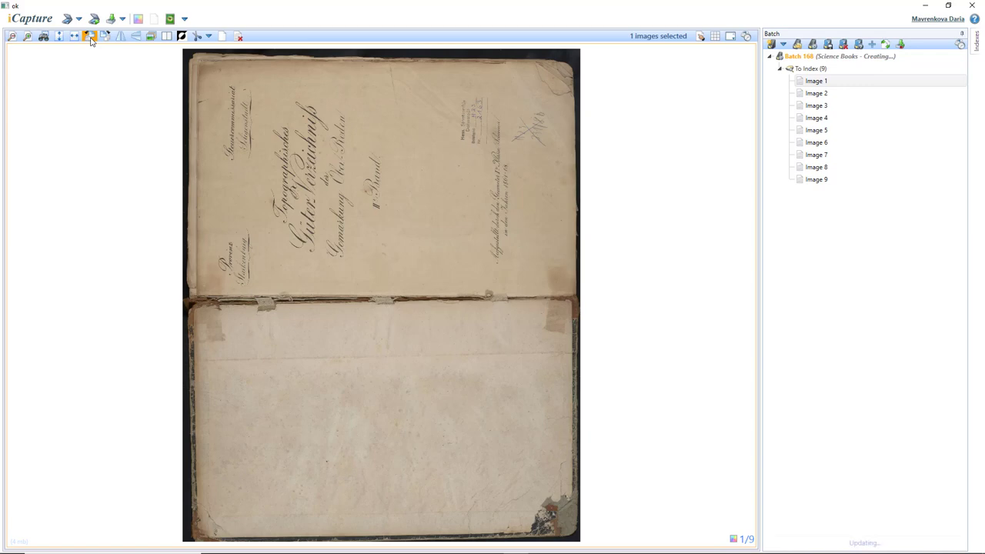
left_click(104, 40)
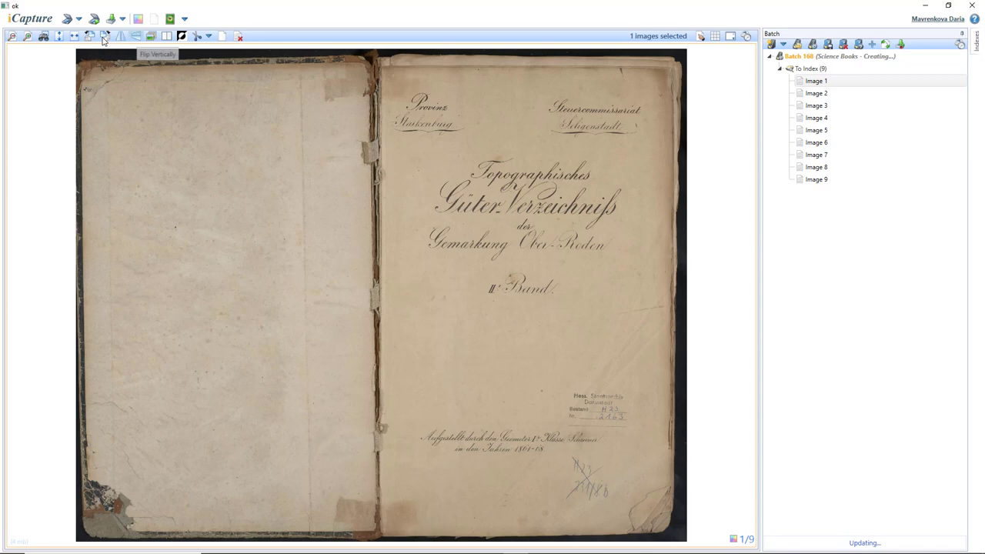
left_click(136, 38)
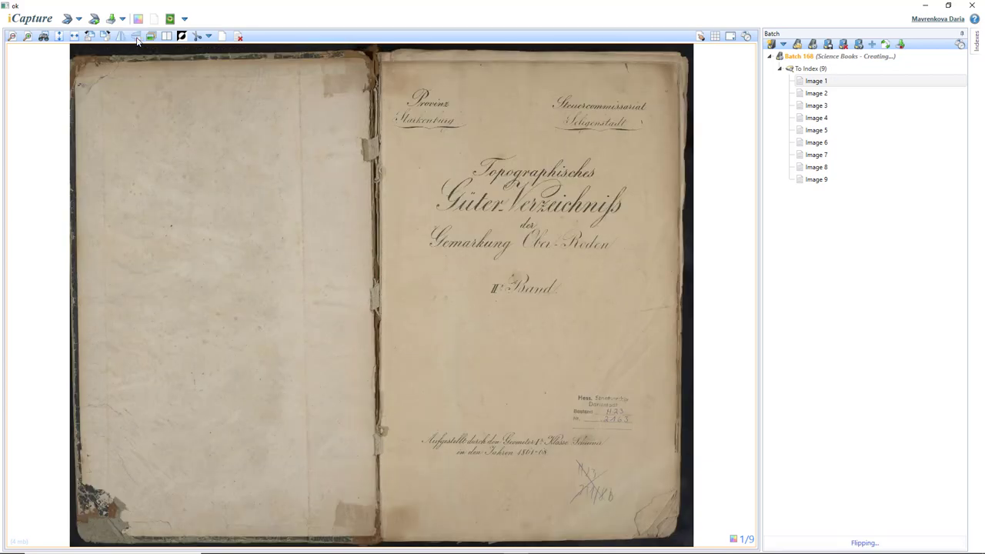
right_click(824, 85)
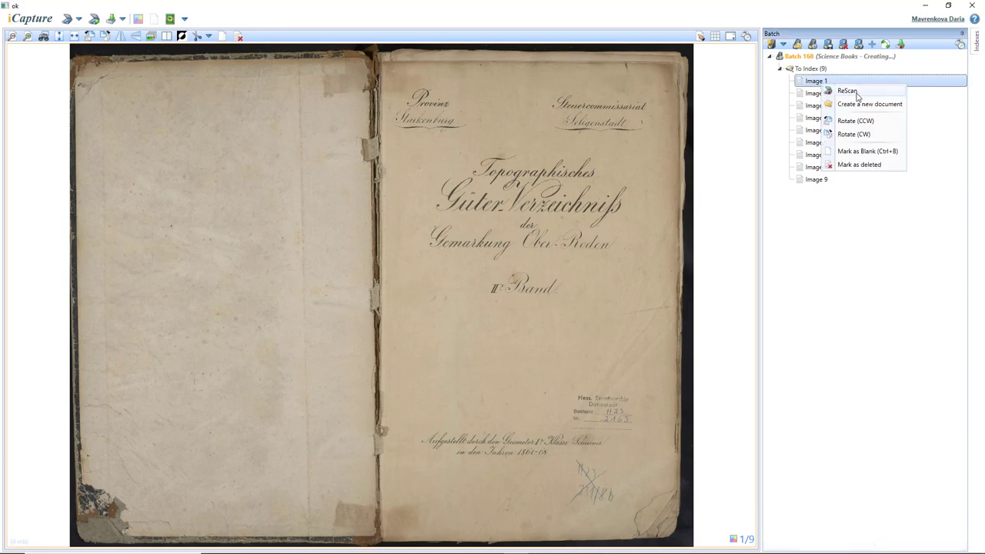
- Mark Image 1 as blank and Image 2 as deleted, then drag Image 6 above Image 4
left_click(862, 152)
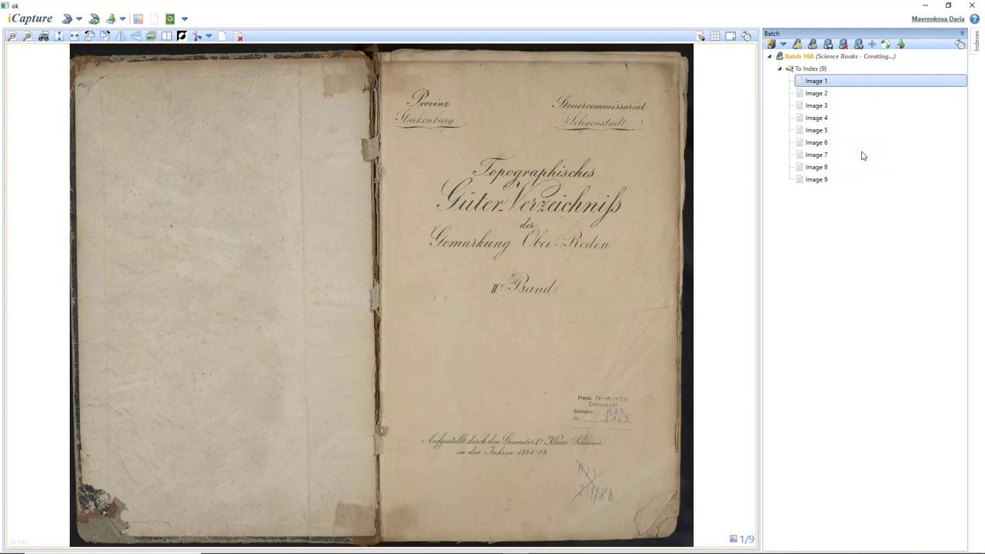
left_click(816, 94)
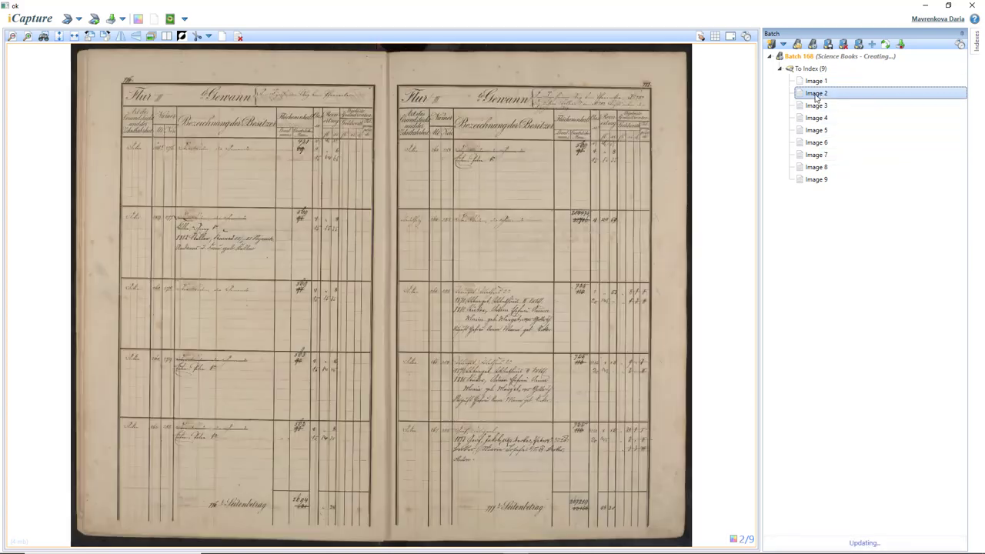
right_click(817, 93)
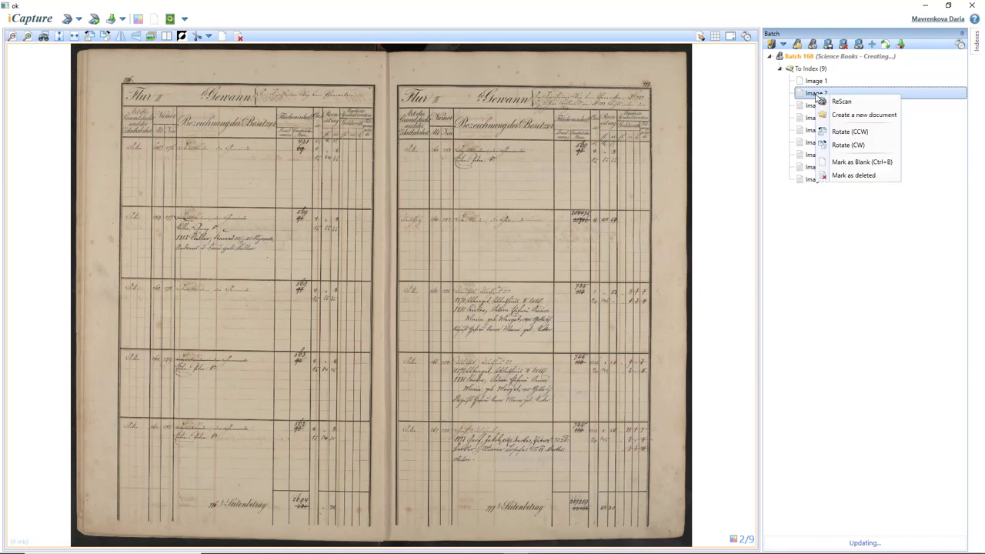
left_click(854, 176)
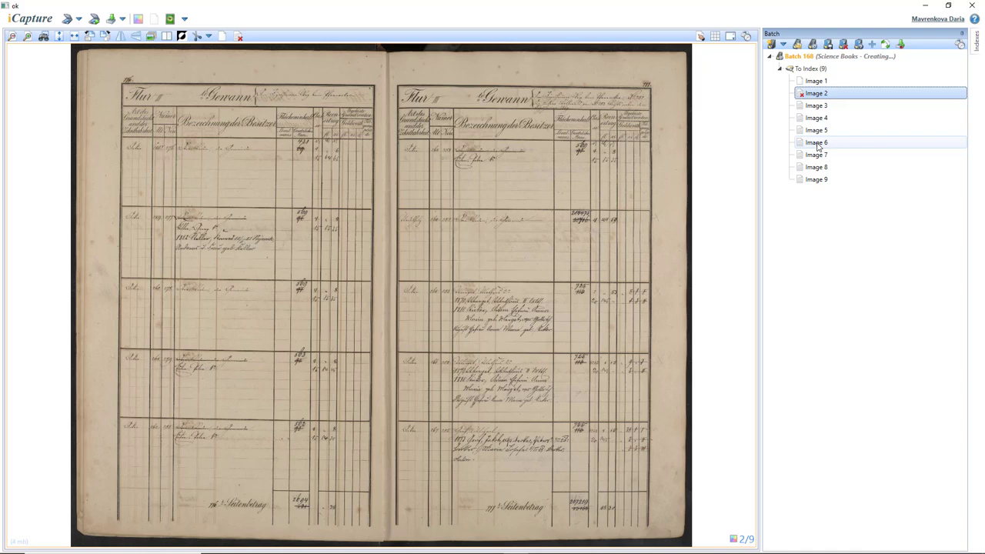
left_click(817, 143)
left_click_drag(818, 145, 819, 120)
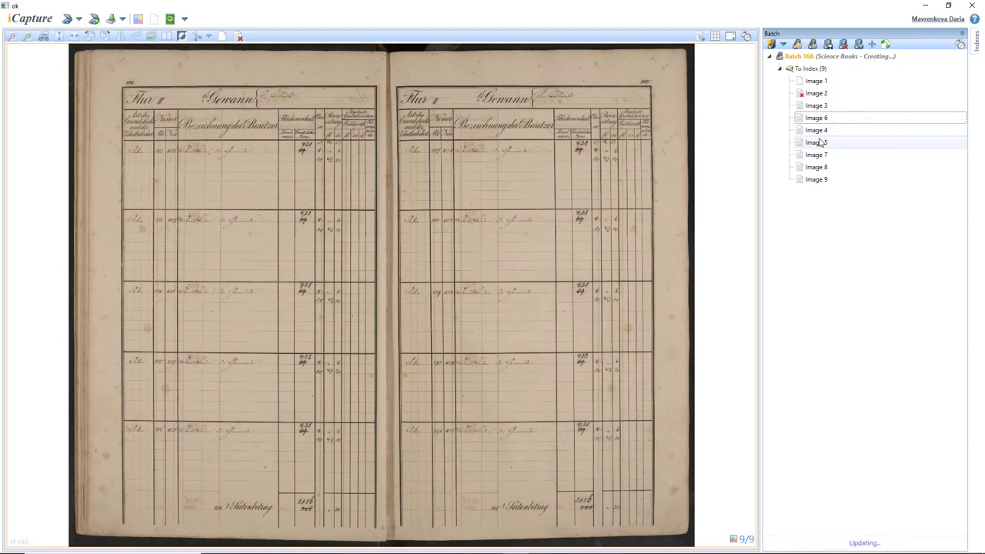